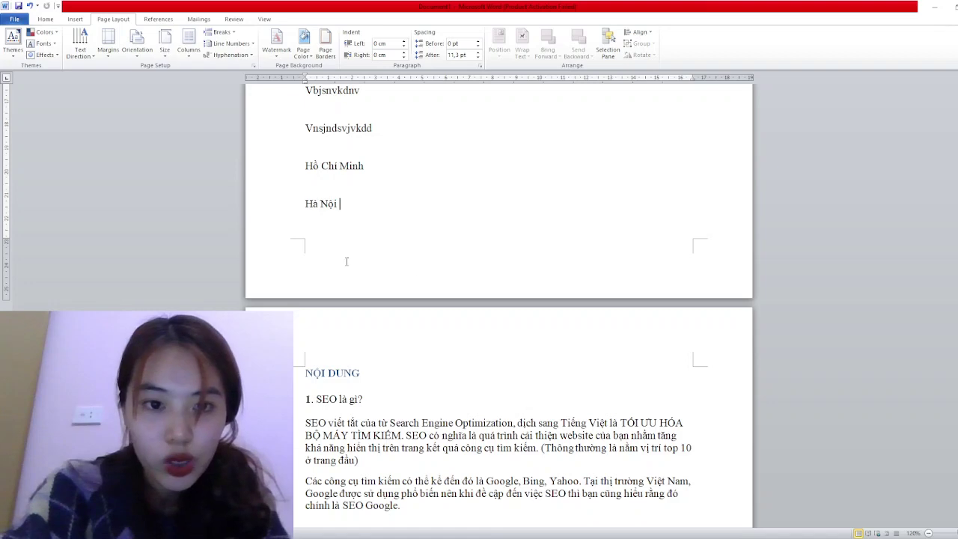
Add a new empty line after the KẾT LUẬN heading at the article's end.
{"action": "scroll", "coordinate": [368, 210], "scroll_direction": "up", "scroll_amount": 1}
{"action": "scroll", "coordinate": [368, 211], "scroll_direction": "down", "scroll_amount": 3}
{"action": "scroll", "coordinate": [368, 210], "scroll_direction": "down", "scroll_amount": 10}
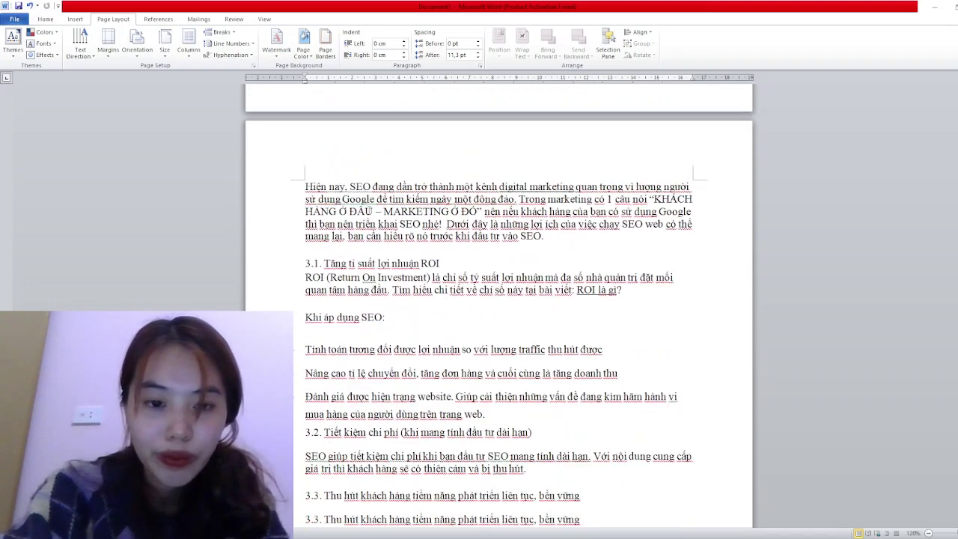
{"action": "scroll", "coordinate": [367, 211], "scroll_direction": "down", "scroll_amount": 5}
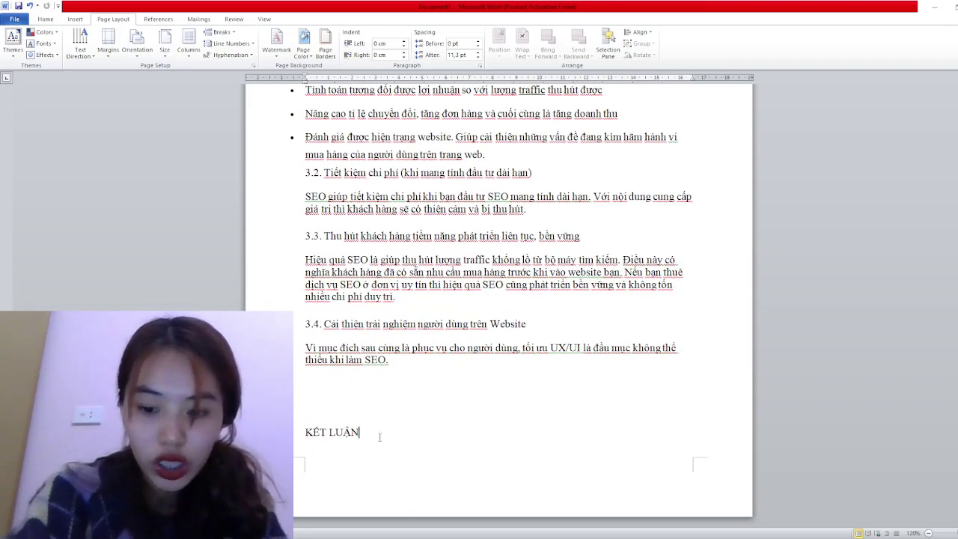
{"action": "key", "text": "Return"}
{"action": "scroll", "coordinate": [380, 437], "scroll_direction": "down", "scroll_amount": 3}
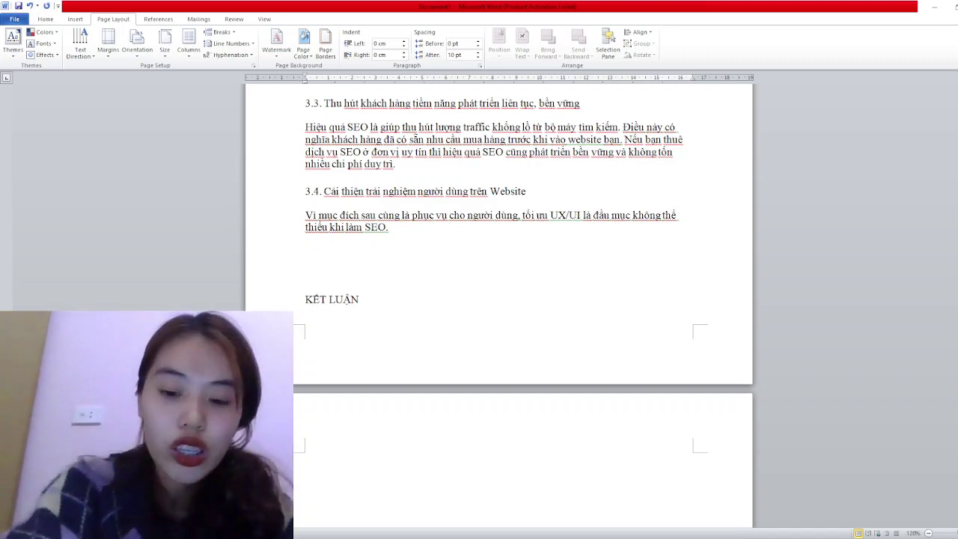
AutoFormat ---, *** and --- into solid, dotted and solid separator lines below KẾT LUẬN.
{"action": "type", "text": "---"}
{"action": "key", "text": "Return"}
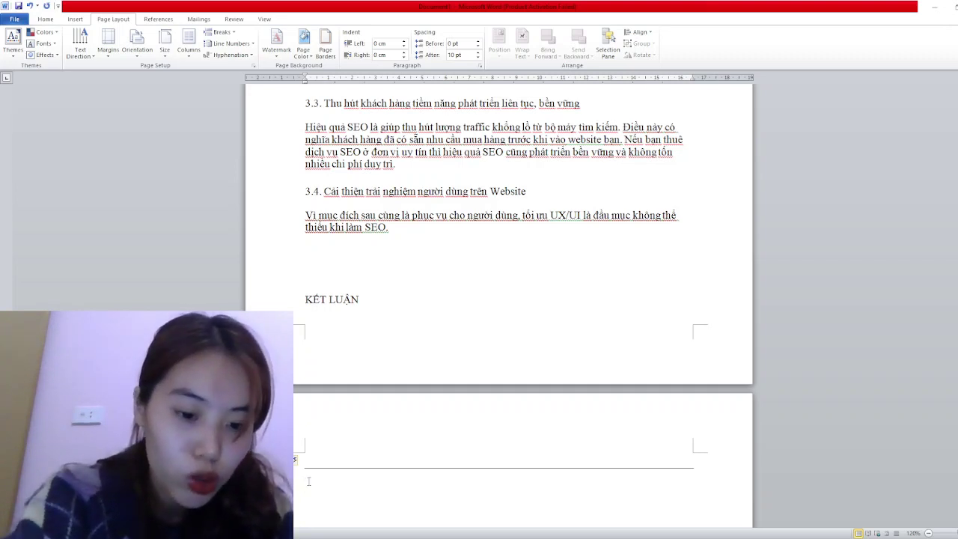
{"action": "type", "text": "***"}
{"action": "key", "text": "Return"}
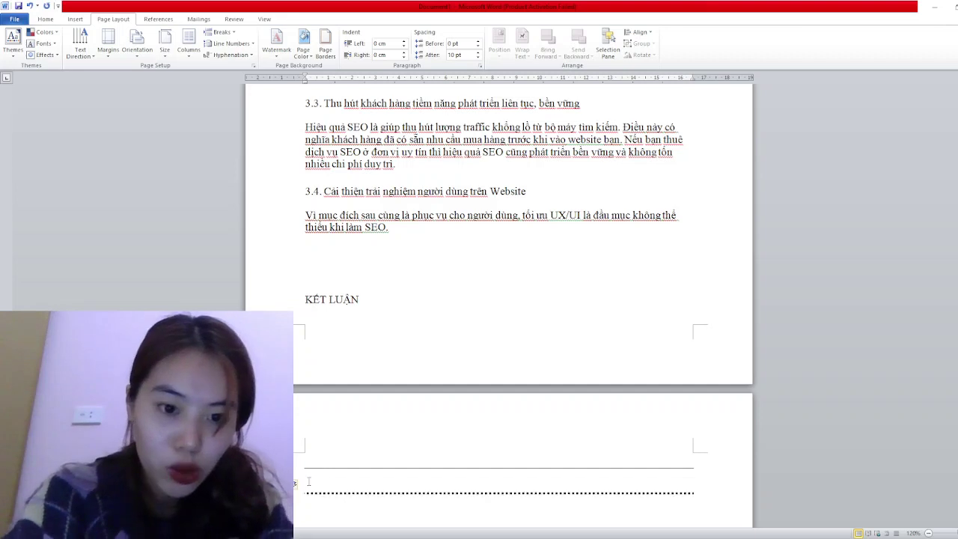
{"action": "scroll", "coordinate": [335, 495], "scroll_direction": "up", "scroll_amount": 1}
{"action": "scroll", "coordinate": [336, 495], "scroll_direction": "down", "scroll_amount": 4}
{"action": "scroll", "coordinate": [331, 492], "scroll_direction": "down", "scroll_amount": 1}
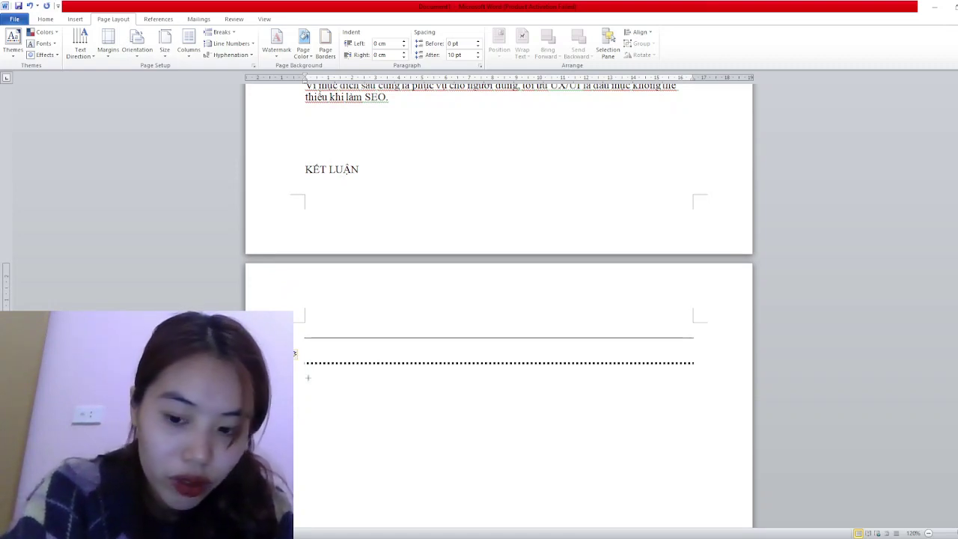
{"action": "type", "text": "---"}
{"action": "key", "text": "Return"}
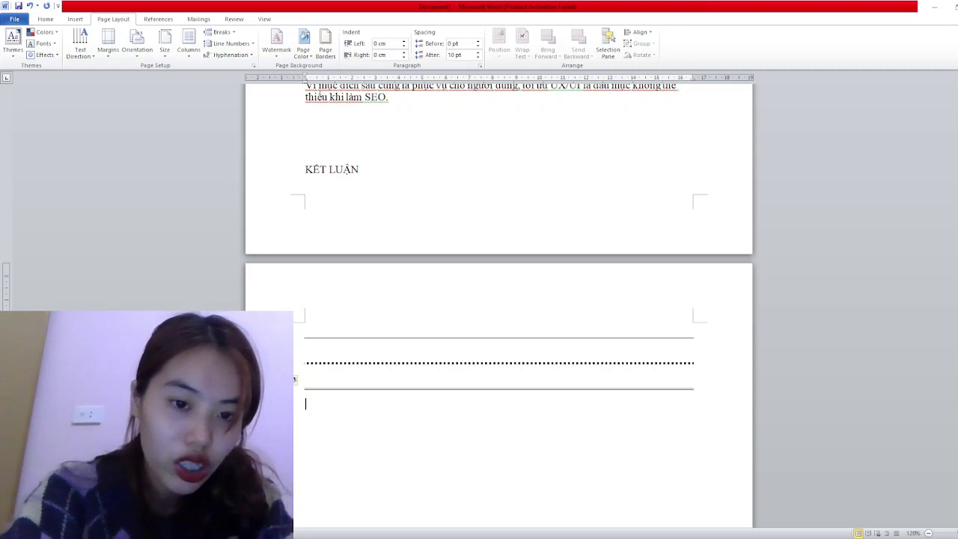
{"action": "left_click", "coordinate": [361, 390]}
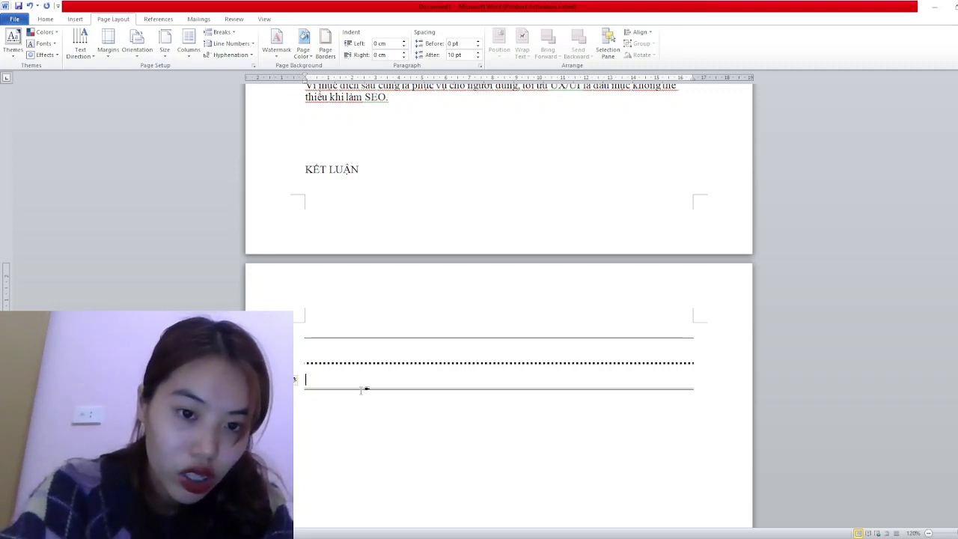
{"action": "left_click", "coordinate": [340, 416]}
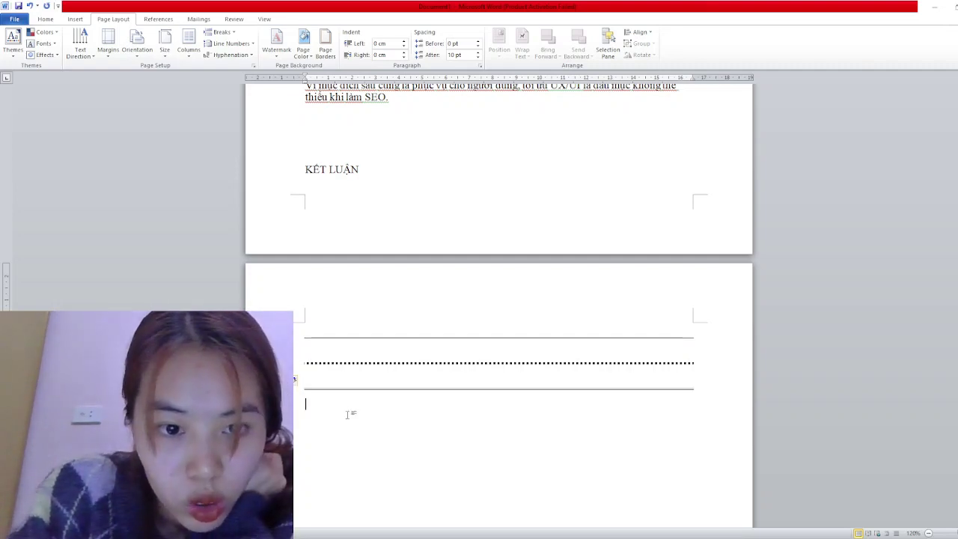
Bring the separator lines into view and show the Insert ribbon commands.
{"action": "scroll", "coordinate": [330, 417], "scroll_direction": "up", "scroll_amount": 1}
{"action": "scroll", "coordinate": [327, 417], "scroll_direction": "down", "scroll_amount": 2}
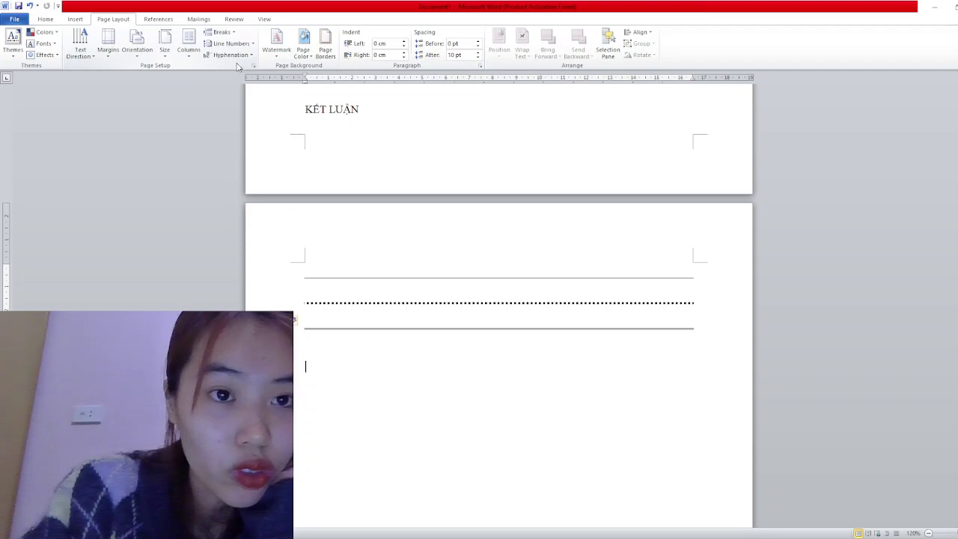
{"action": "left_click", "coordinate": [69, 21]}
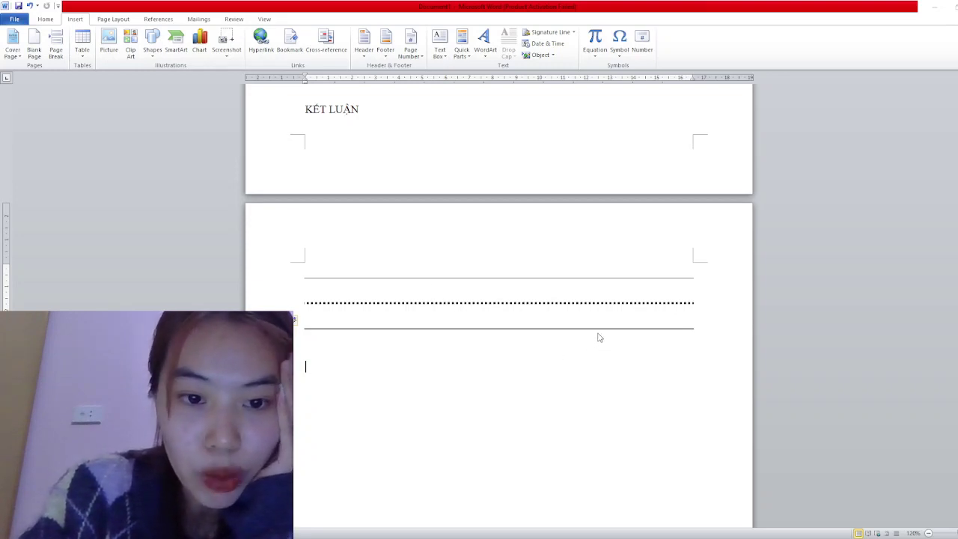
Paste the hyperlink to Blog con vịt nhăm nhỉ.docx below the separators, with an empty line after it.
{"action": "type", "text": "C:\\Users\\THU TRANG\\Documents\\Blog con vịt nhăm nhỉ.docx"}
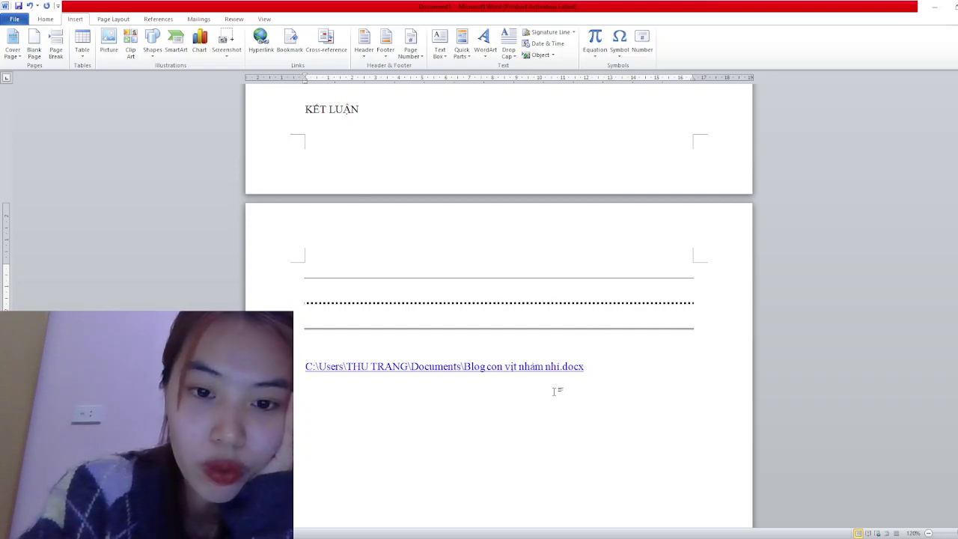
{"action": "key", "text": "Return"}
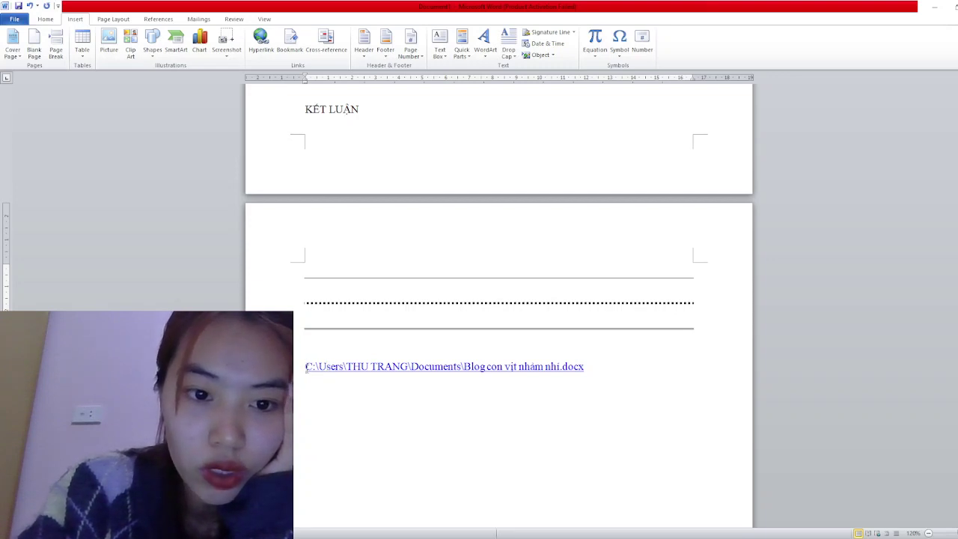
{"action": "left_click", "coordinate": [306, 402]}
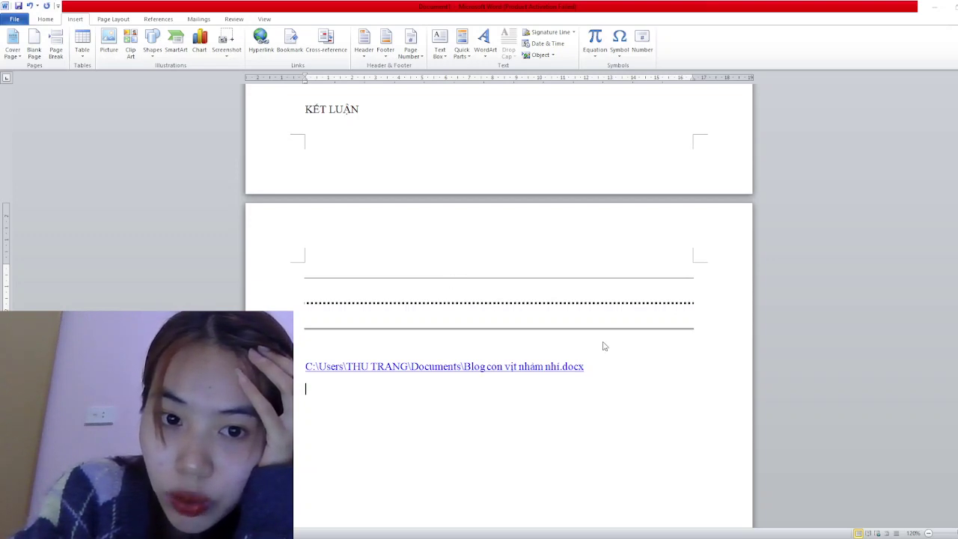
Paste the hyperlink to '3. Lợi ích của SEO Web Marketing' below the file link.
{"action": "type", "text": "3. Lợi ích của SEO Web Marketing"}
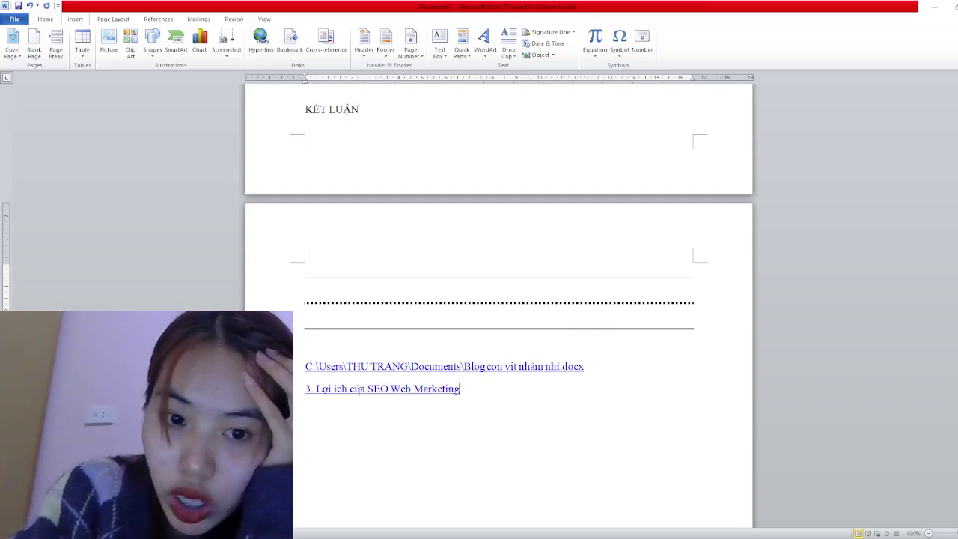
{"action": "scroll", "coordinate": [389, 267], "scroll_direction": "up", "scroll_amount": 4}
{"action": "scroll", "coordinate": [389, 266], "scroll_direction": "up", "scroll_amount": 8}
{"action": "scroll", "coordinate": [390, 266], "scroll_direction": "up", "scroll_amount": 1}
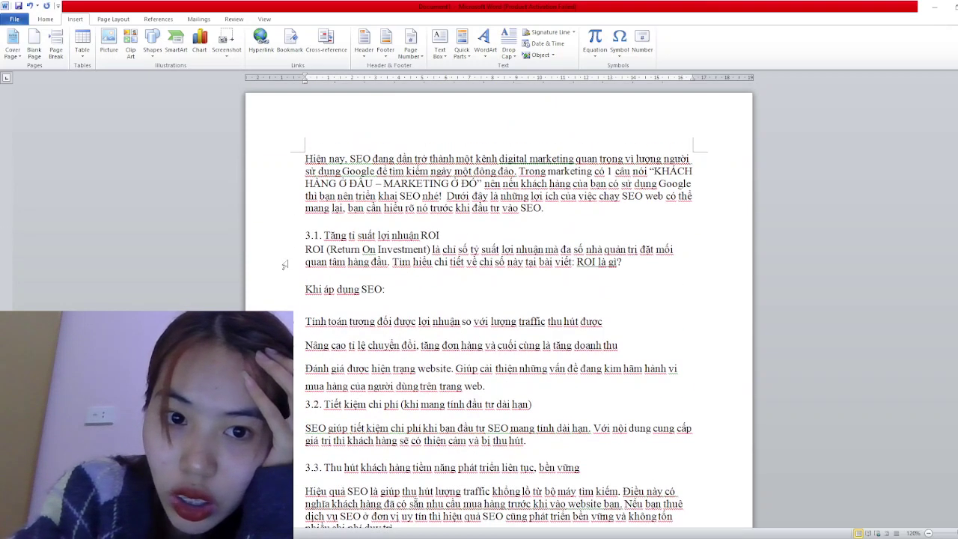
{"action": "scroll", "coordinate": [284, 265], "scroll_direction": "up", "scroll_amount": 1}
{"action": "scroll", "coordinate": [359, 255], "scroll_direction": "down", "scroll_amount": 6}
{"action": "scroll", "coordinate": [404, 250], "scroll_direction": "down", "scroll_amount": 8}
{"action": "scroll", "coordinate": [442, 246], "scroll_direction": "down", "scroll_amount": 6}
{"action": "scroll", "coordinate": [440, 246], "scroll_direction": "up", "scroll_amount": 5}
{"action": "scroll", "coordinate": [441, 244], "scroll_direction": "up", "scroll_amount": 2}
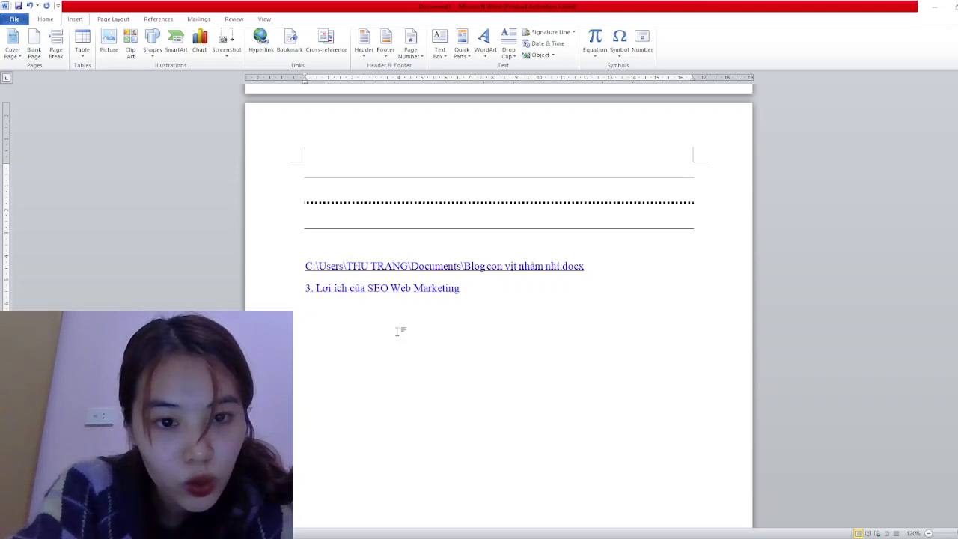
Scroll through the article's end around section 3.4 and the KẾT LUẬN heading.
{"action": "scroll", "coordinate": [399, 331], "scroll_direction": "down", "scroll_amount": 5}
{"action": "scroll", "coordinate": [399, 331], "scroll_direction": "up", "scroll_amount": 1}
{"action": "scroll", "coordinate": [399, 331], "scroll_direction": "down", "scroll_amount": 10}
{"action": "scroll", "coordinate": [398, 334], "scroll_direction": "down", "scroll_amount": 4}
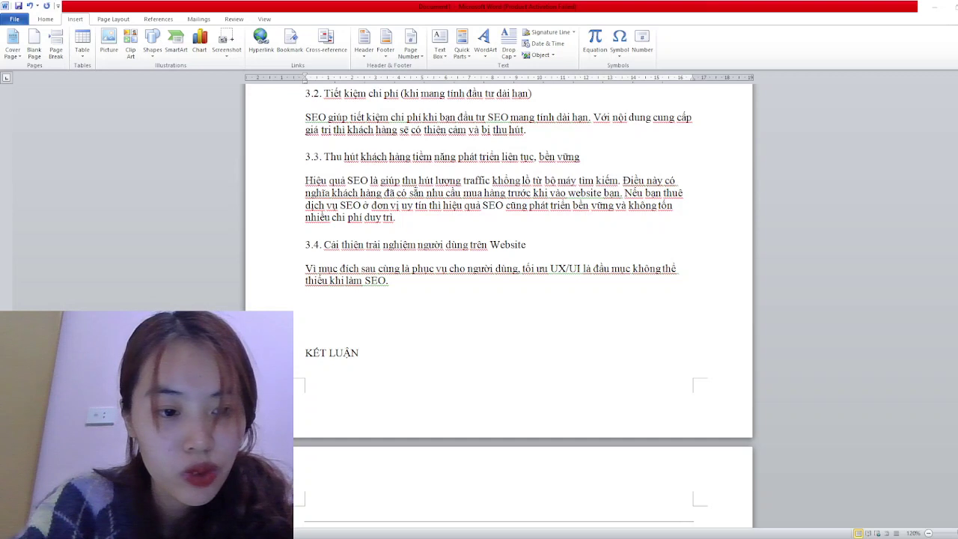
Paste the cupcake logo picture on the empty line below the two hyperlinks.
{"action": "scroll", "coordinate": [385, 357], "scroll_direction": "down", "scroll_amount": 3}
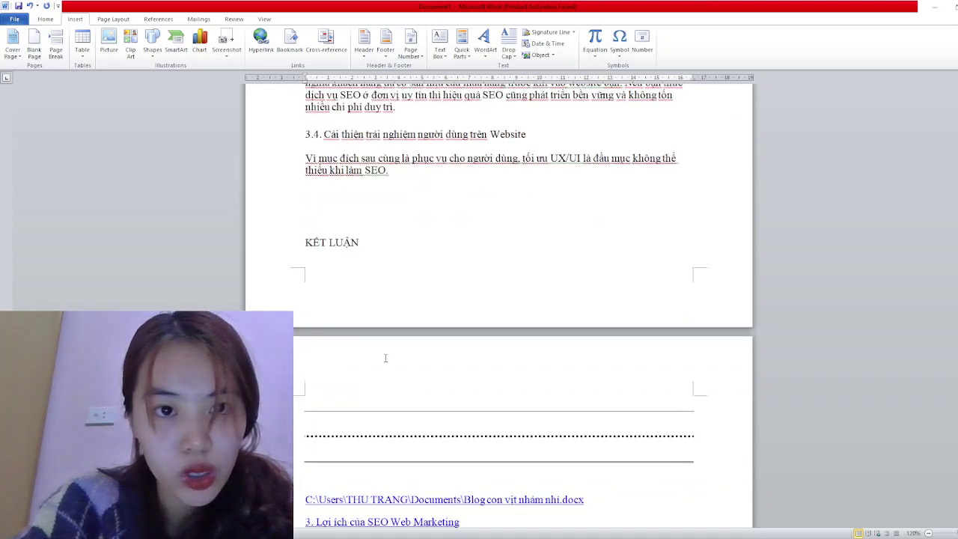
{"action": "scroll", "coordinate": [385, 357], "scroll_direction": "down", "scroll_amount": 5}
{"action": "left_click", "coordinate": [314, 360]}
{"action": "left_click", "coordinate": [314, 358]}
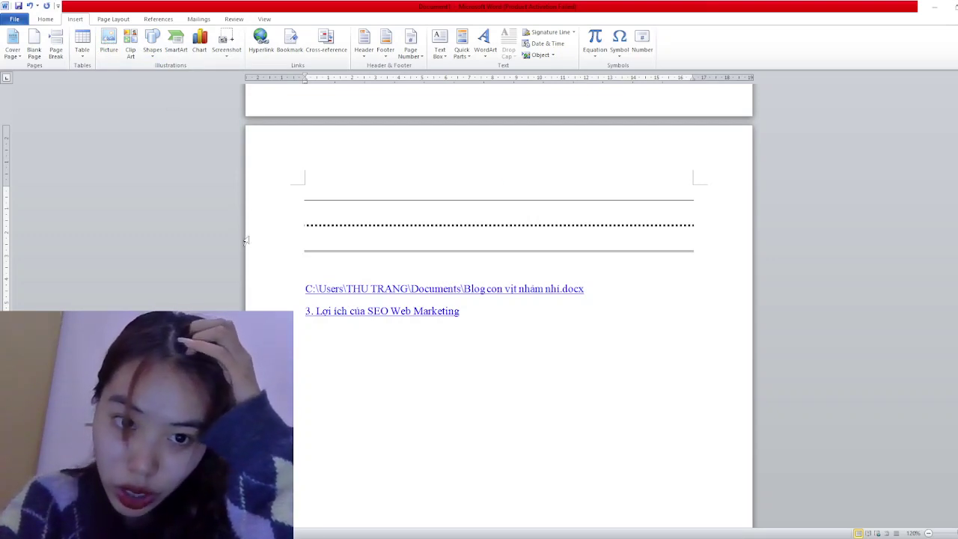
{"action": "key", "text": "ctrl+v"}
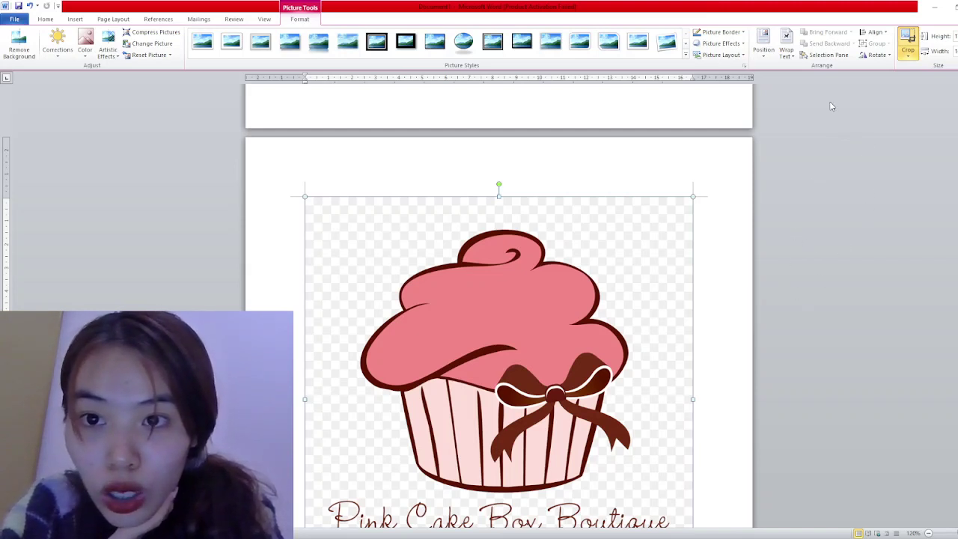
Finish cropping the cupcake picture to a heart shape.
{"action": "key", "text": "Escape"}
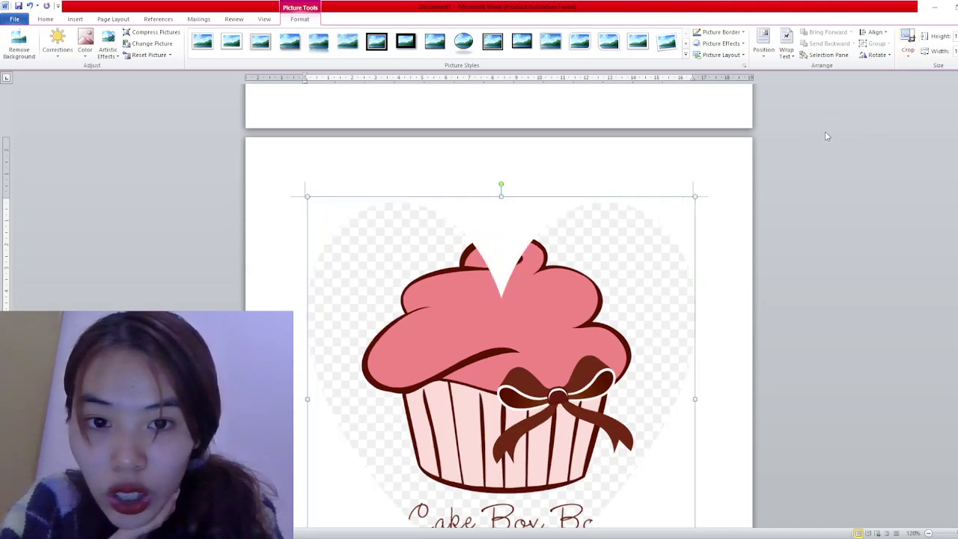
{"action": "scroll", "coordinate": [615, 283], "scroll_direction": "down", "scroll_amount": 2}
{"action": "scroll", "coordinate": [615, 284], "scroll_direction": "down", "scroll_amount": 3}
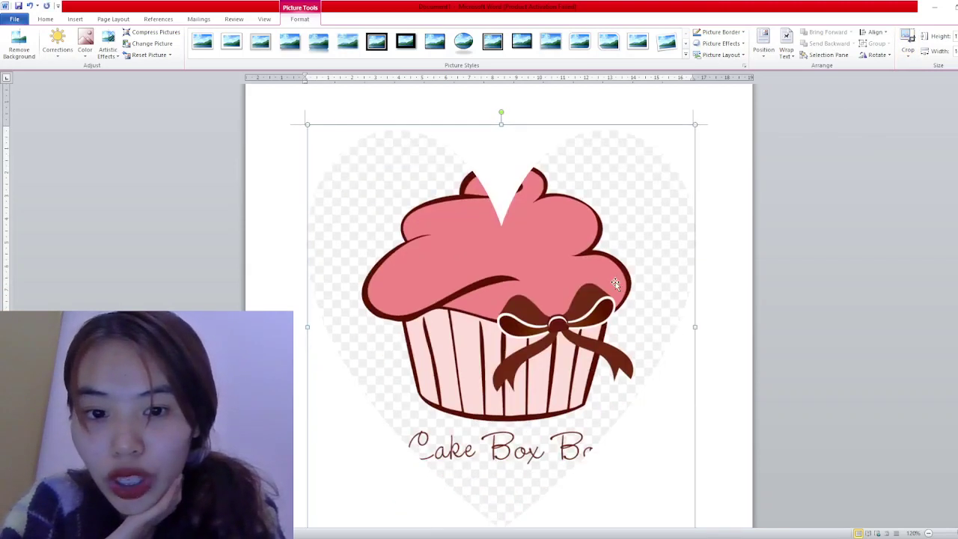
{"action": "scroll", "coordinate": [616, 284], "scroll_direction": "up", "scroll_amount": 2}
{"action": "scroll", "coordinate": [614, 203], "scroll_direction": "down", "scroll_amount": 3}
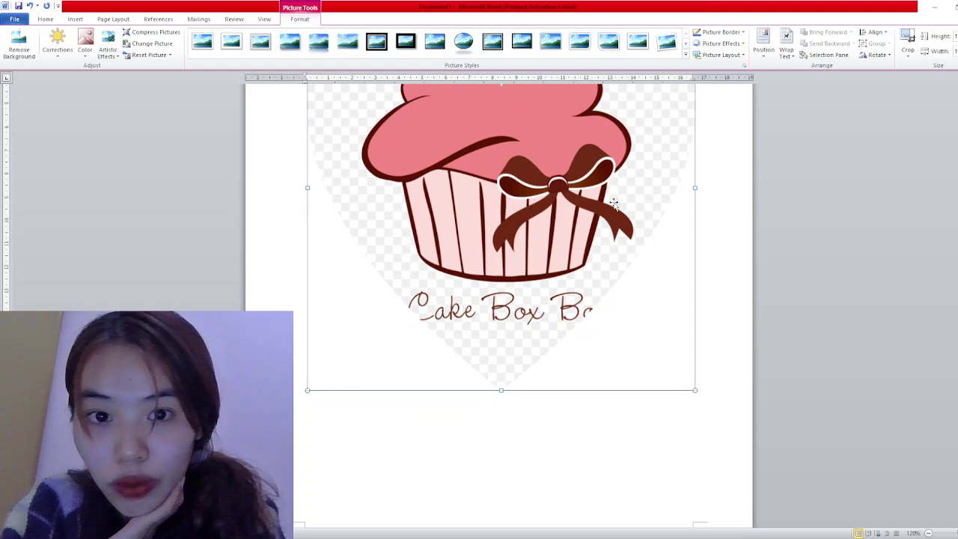
{"action": "scroll", "coordinate": [614, 203], "scroll_direction": "up", "scroll_amount": 5}
Delete the cupcake picture and insert a portrait photo below the links.
{"action": "key", "text": "Delete"}
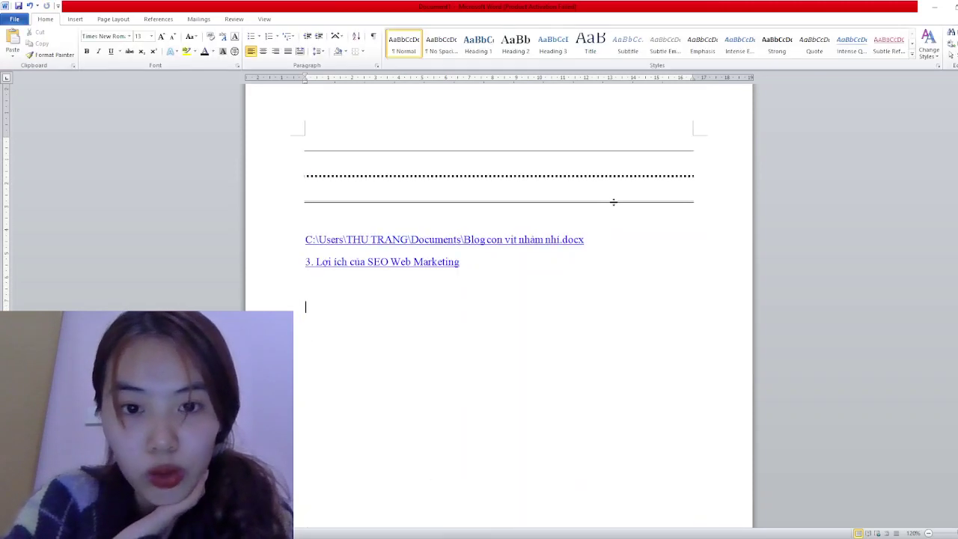
{"action": "left_click", "coordinate": [75, 18]}
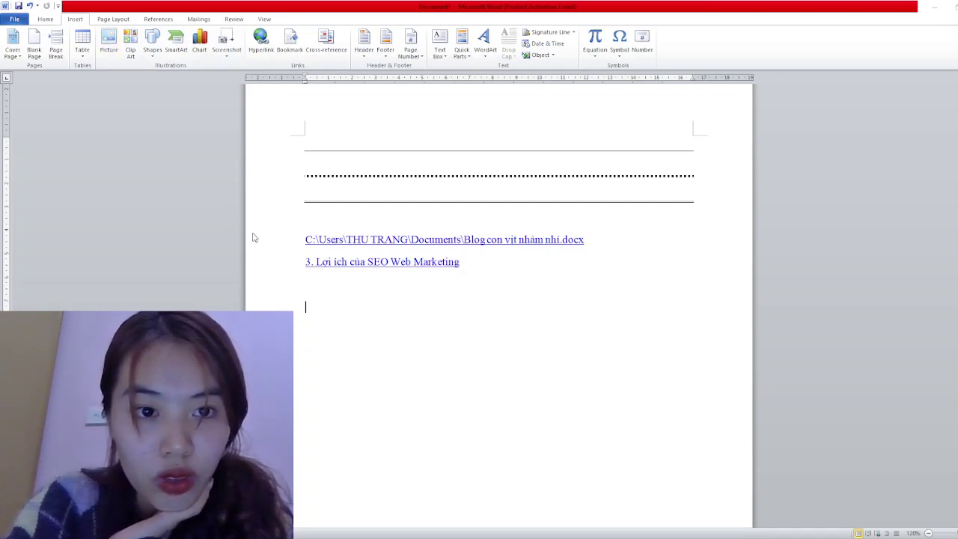
{"action": "key", "text": "ctrl+v"}
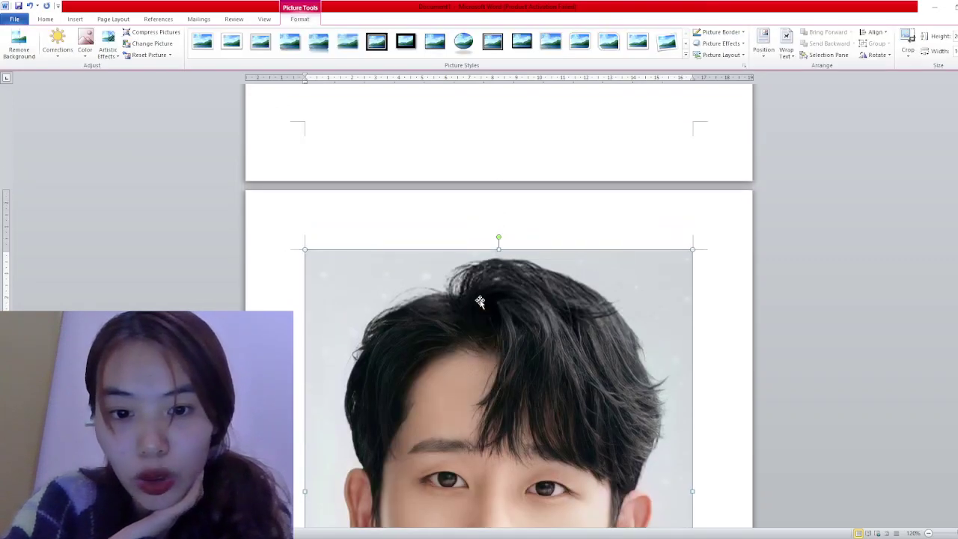
{"action": "left_click", "coordinate": [910, 62]}
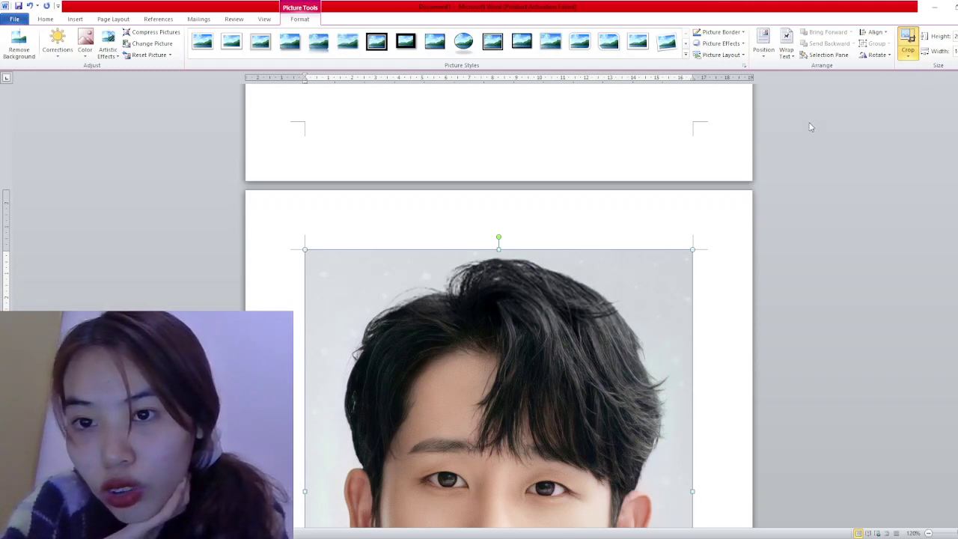
{"action": "key", "text": "Escape"}
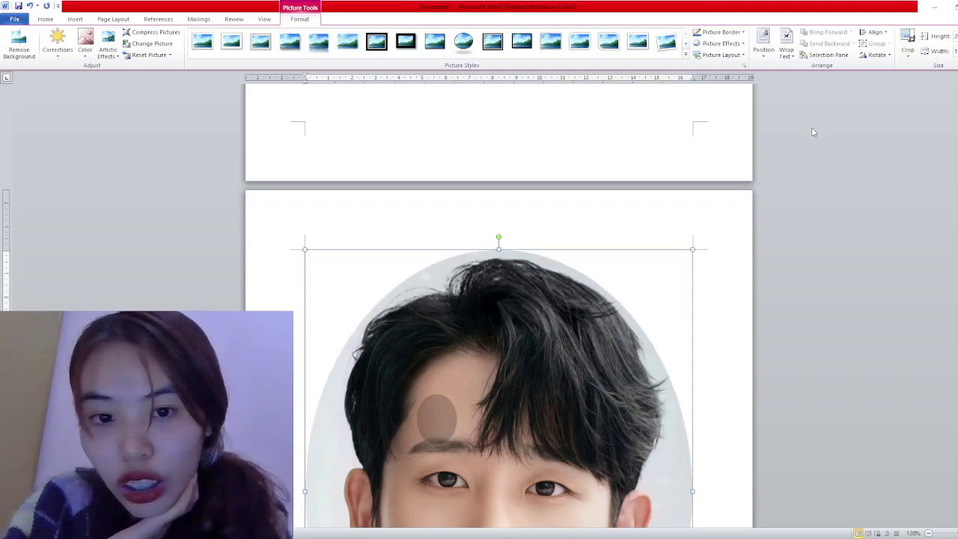
{"action": "scroll", "coordinate": [555, 366], "scroll_direction": "up", "scroll_amount": 1}
{"action": "scroll", "coordinate": [554, 366], "scroll_direction": "down", "scroll_amount": 2}
{"action": "scroll", "coordinate": [554, 366], "scroll_direction": "down", "scroll_amount": 4}
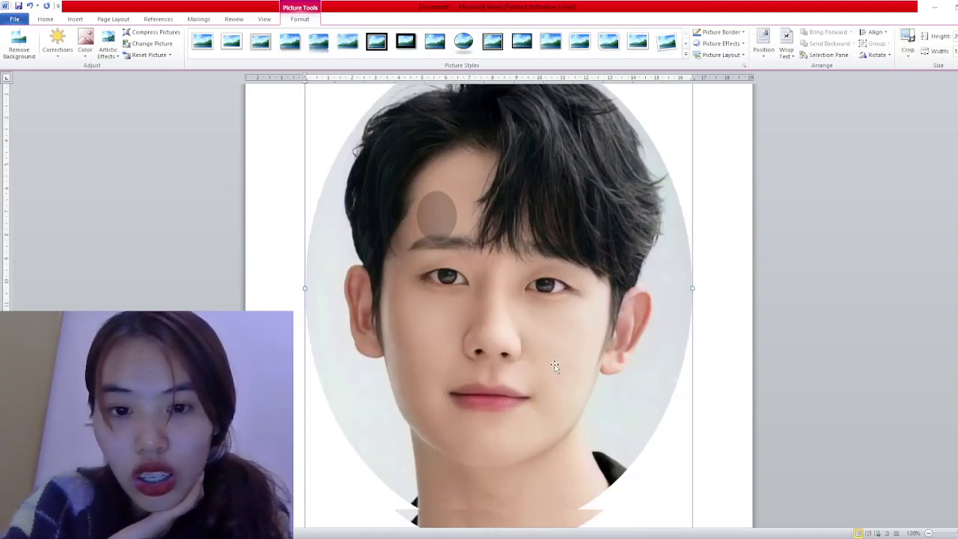
{"action": "scroll", "coordinate": [555, 366], "scroll_direction": "up", "scroll_amount": 1}
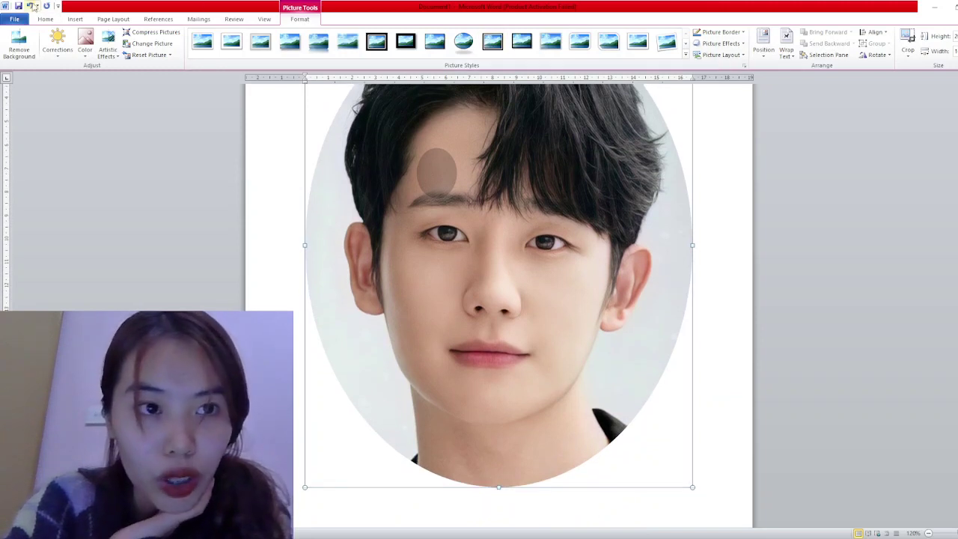
{"action": "left_click", "coordinate": [29, 6]}
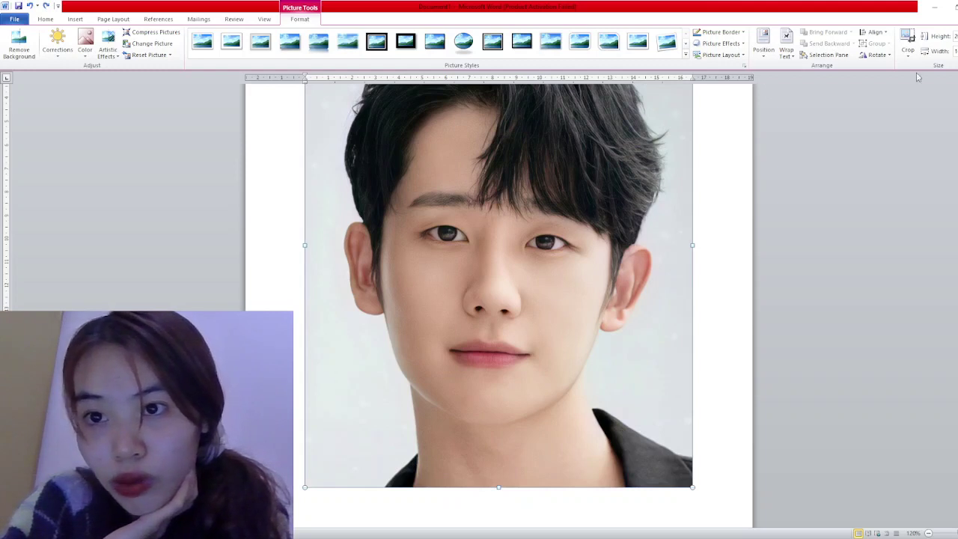
{"action": "left_click", "coordinate": [909, 46]}
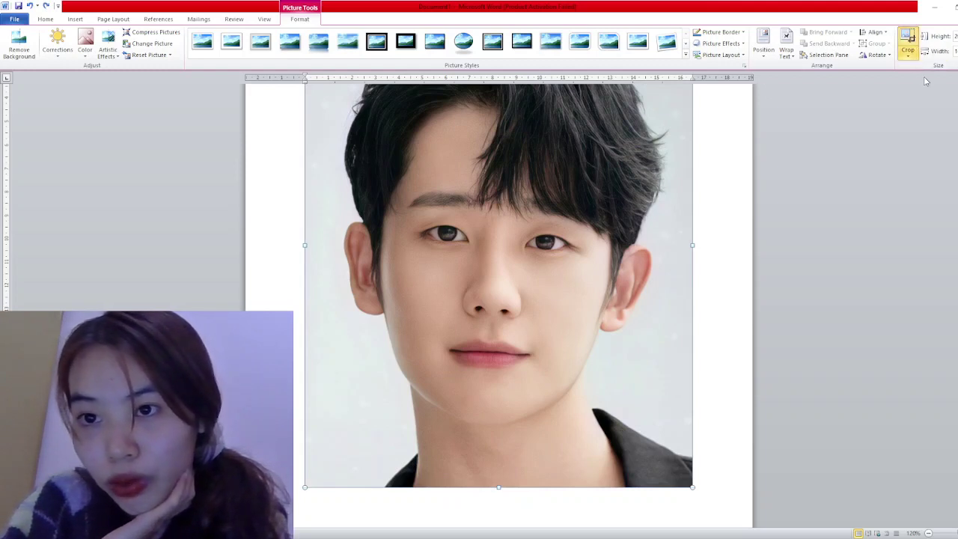
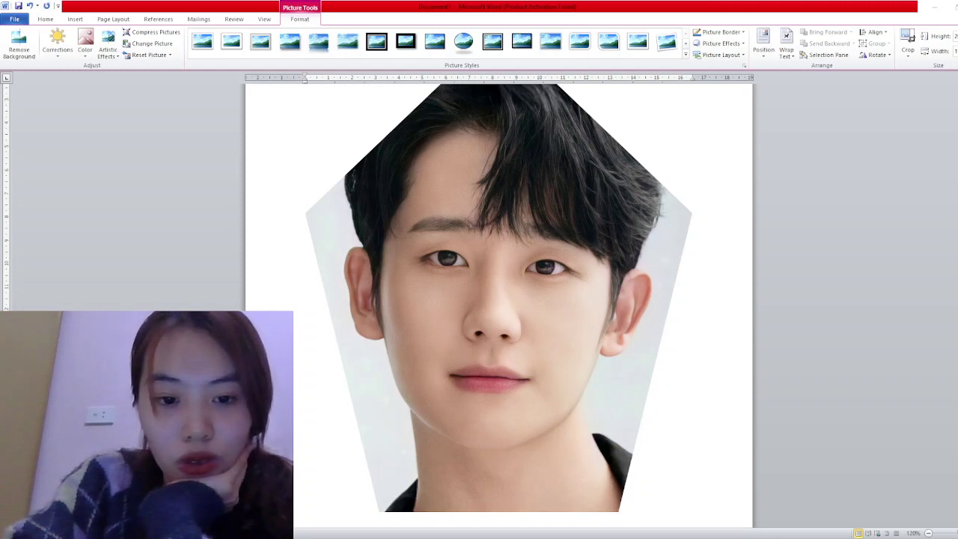
Apply the Reflected Rounded Rectangle picture style to the portrait photo, replacing the pentagon.
{"action": "left_click", "coordinate": [443, 258]}
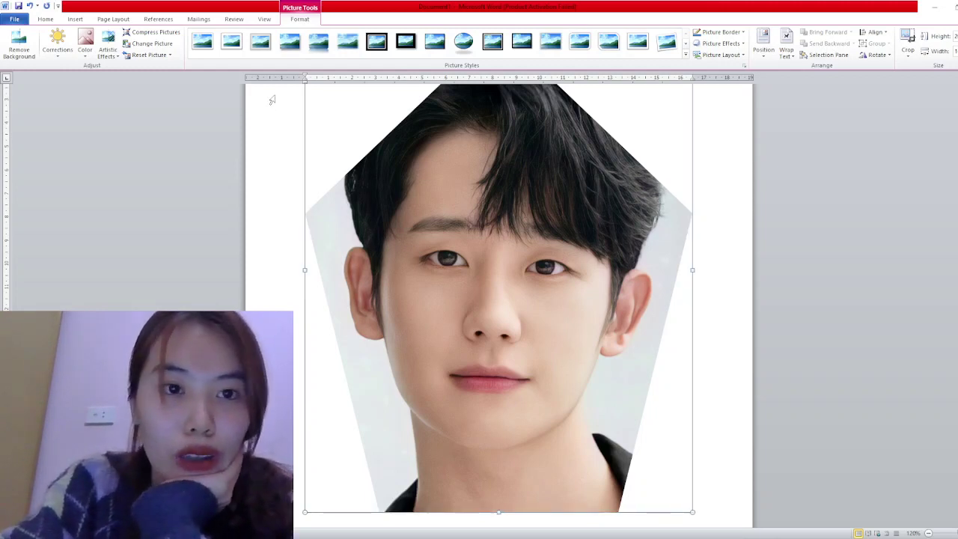
{"action": "left_click", "coordinate": [318, 41]}
{"action": "scroll", "coordinate": [451, 260], "scroll_direction": "up", "scroll_amount": 2}
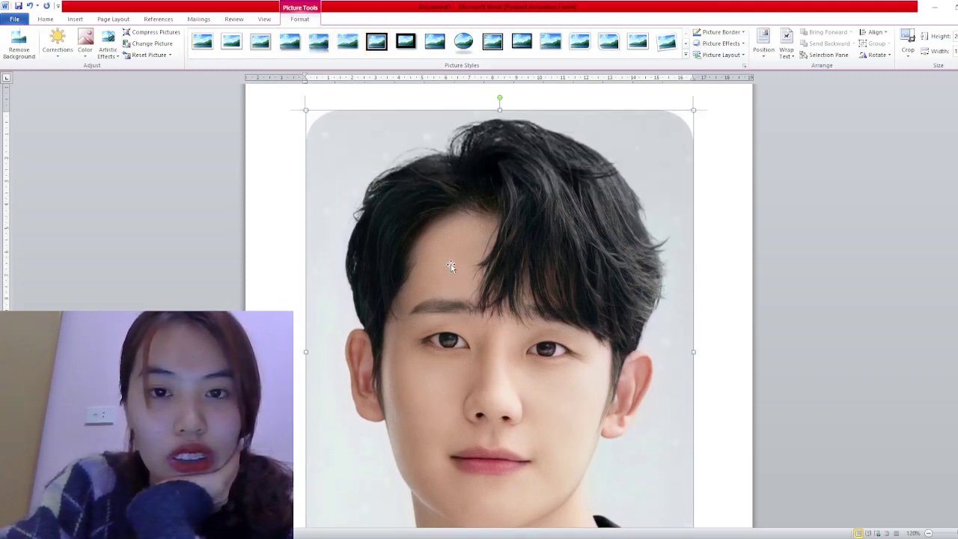
{"action": "scroll", "coordinate": [451, 264], "scroll_direction": "down", "scroll_amount": 5}
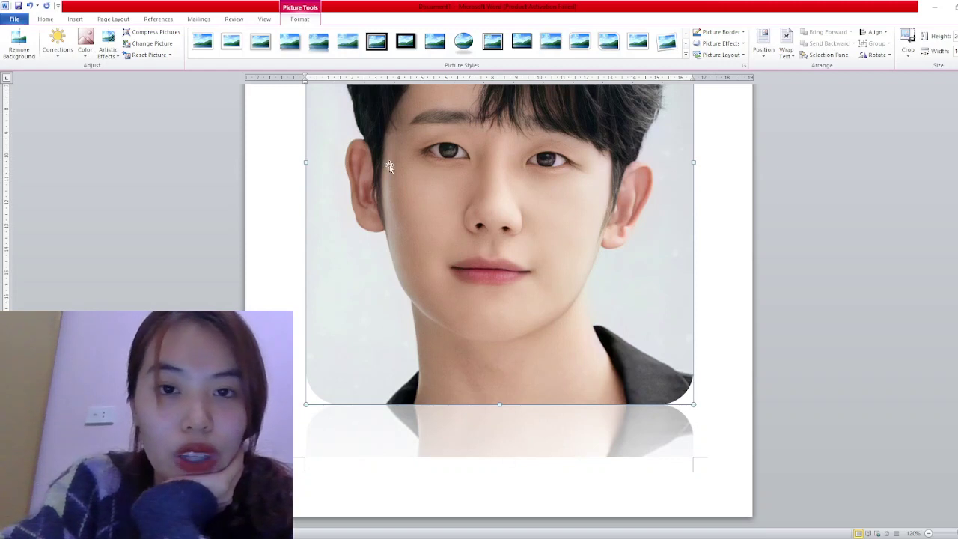
Apply the Metal Oval picture style to the portrait.
{"action": "left_click", "coordinate": [466, 42]}
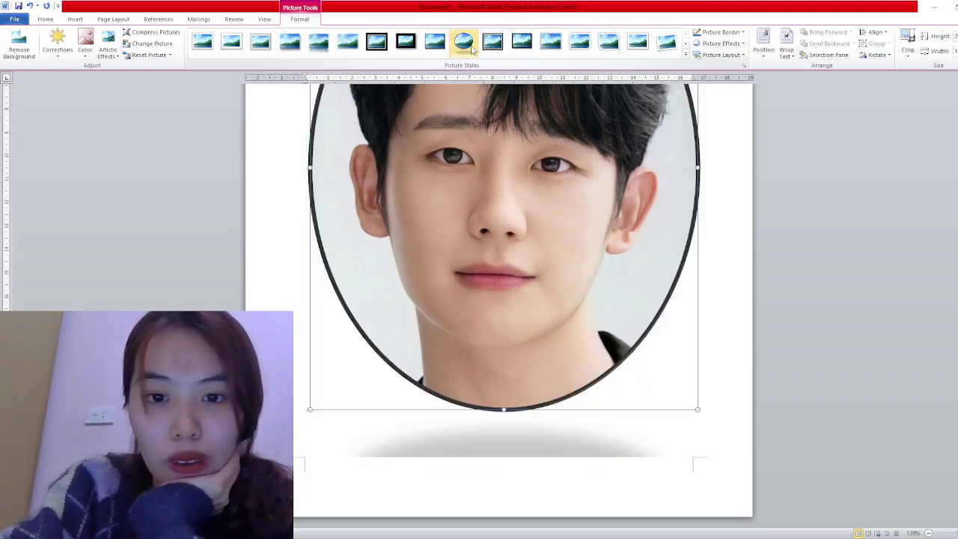
{"action": "scroll", "coordinate": [563, 426], "scroll_direction": "up", "scroll_amount": 2}
{"action": "scroll", "coordinate": [563, 421], "scroll_direction": "down", "scroll_amount": 2}
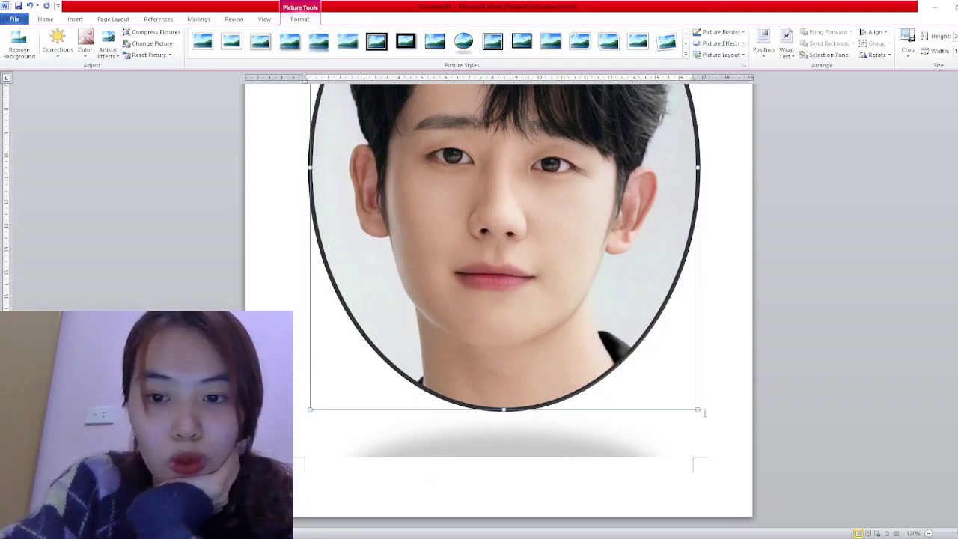
Shrink the oval portrait by dragging its bottom-right corner inward.
{"action": "left_click_drag", "start_coordinate": [545, 212], "coordinate": [539, 194]}
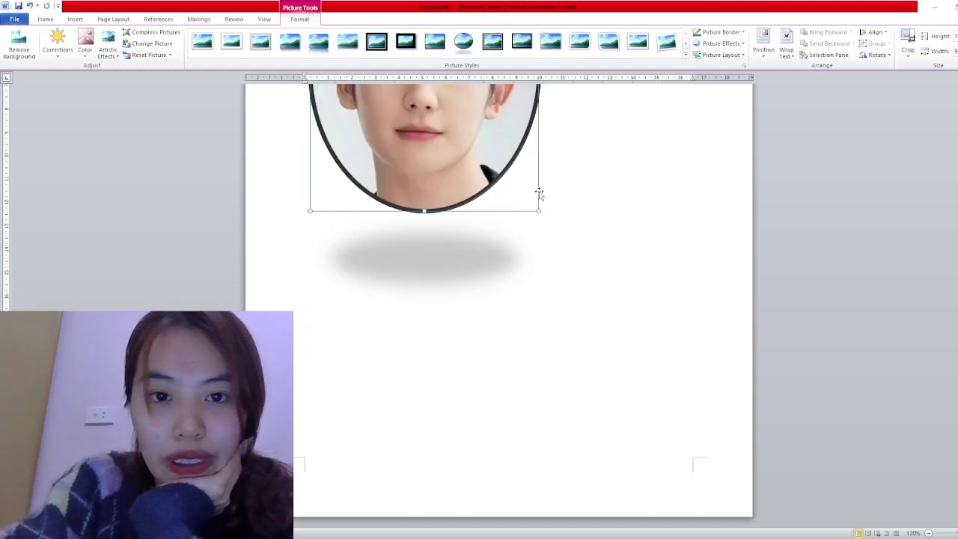
{"action": "scroll", "coordinate": [539, 194], "scroll_direction": "up", "scroll_amount": 1}
{"action": "scroll", "coordinate": [539, 193], "scroll_direction": "up", "scroll_amount": 2}
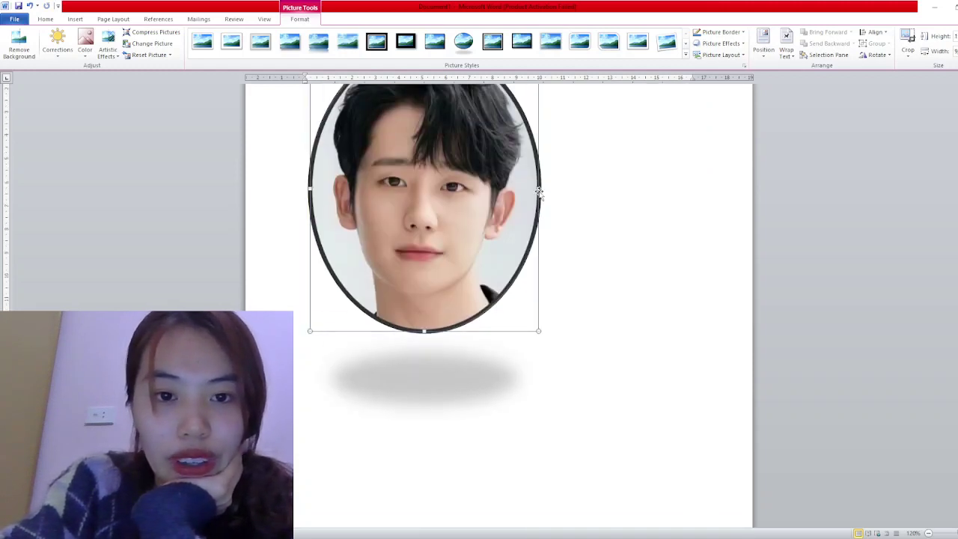
{"action": "scroll", "coordinate": [539, 194], "scroll_direction": "up", "scroll_amount": 1}
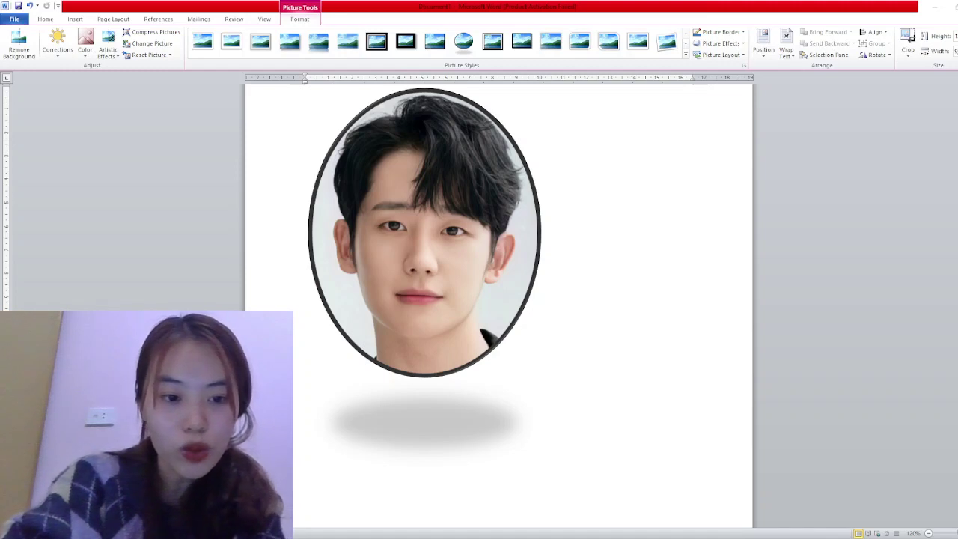
Set the oval portrait's Picture Border to No Outline, keeping its shadow, and deselect it.
{"action": "left_click", "coordinate": [360, 187]}
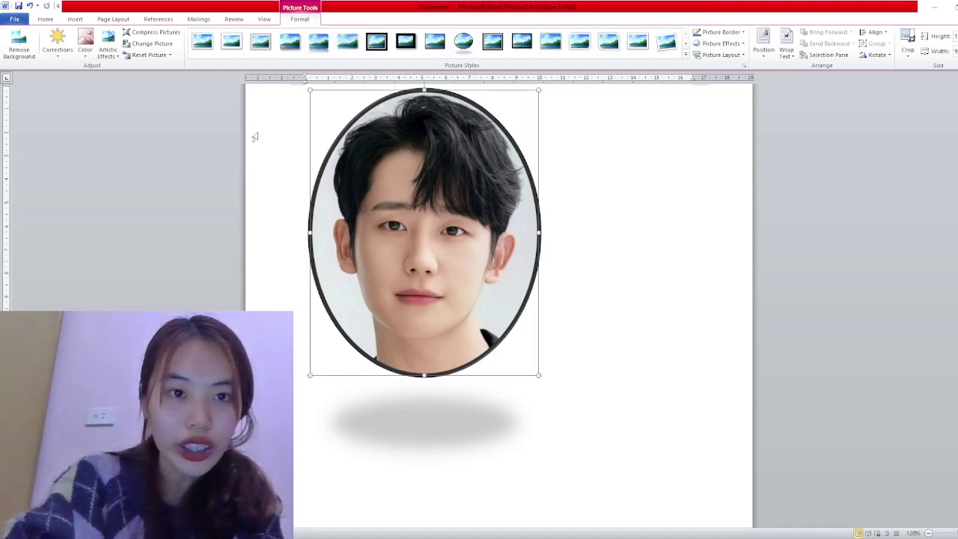
{"action": "left_click", "coordinate": [59, 47]}
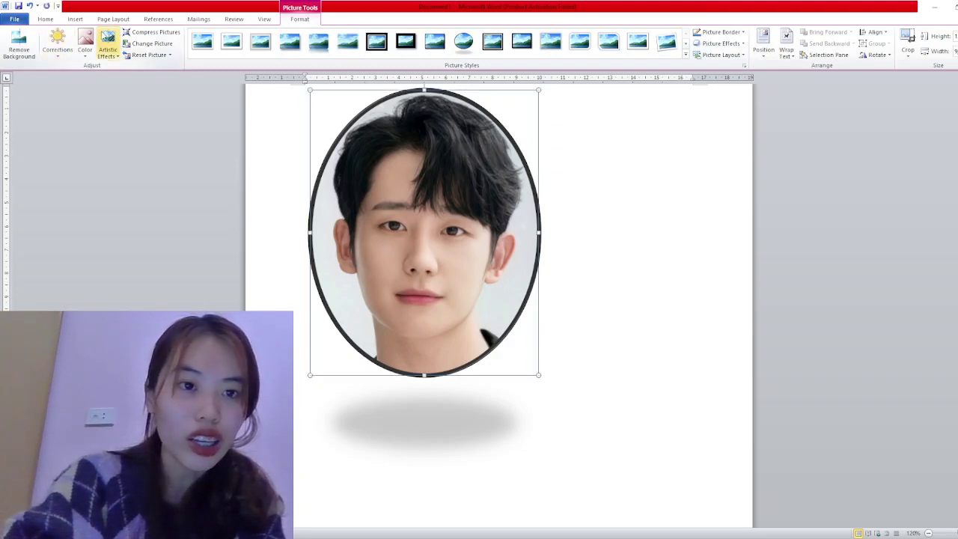
{"action": "left_click", "coordinate": [85, 52]}
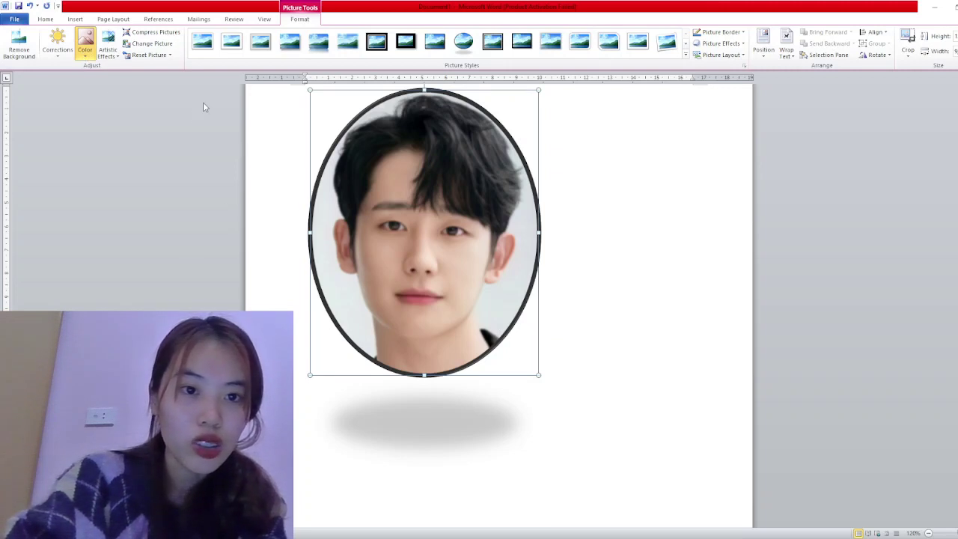
{"action": "left_click", "coordinate": [223, 143]}
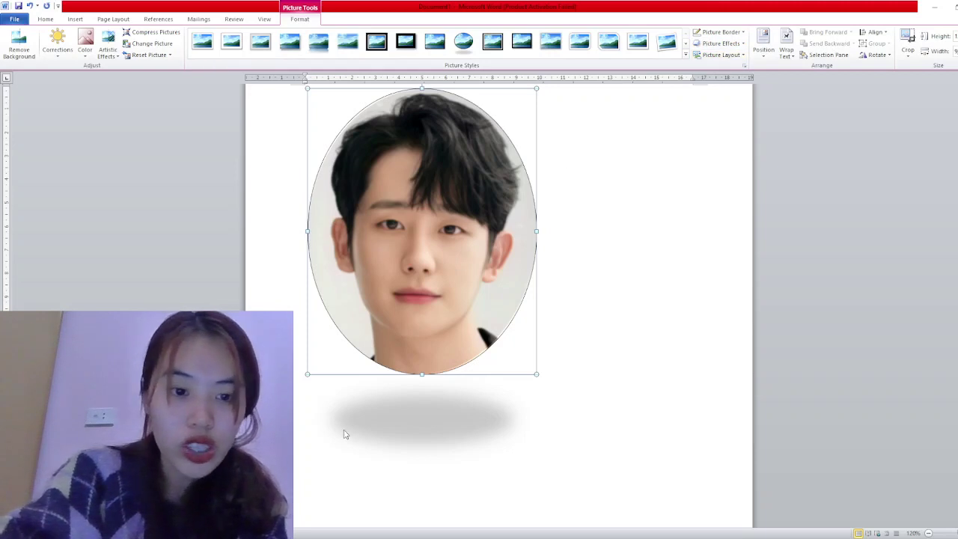
{"action": "left_click", "coordinate": [270, 449]}
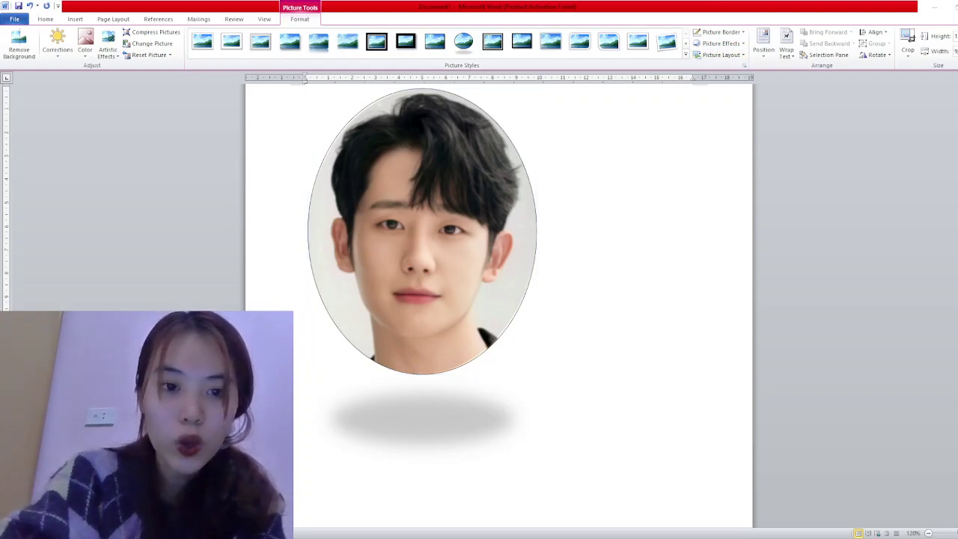